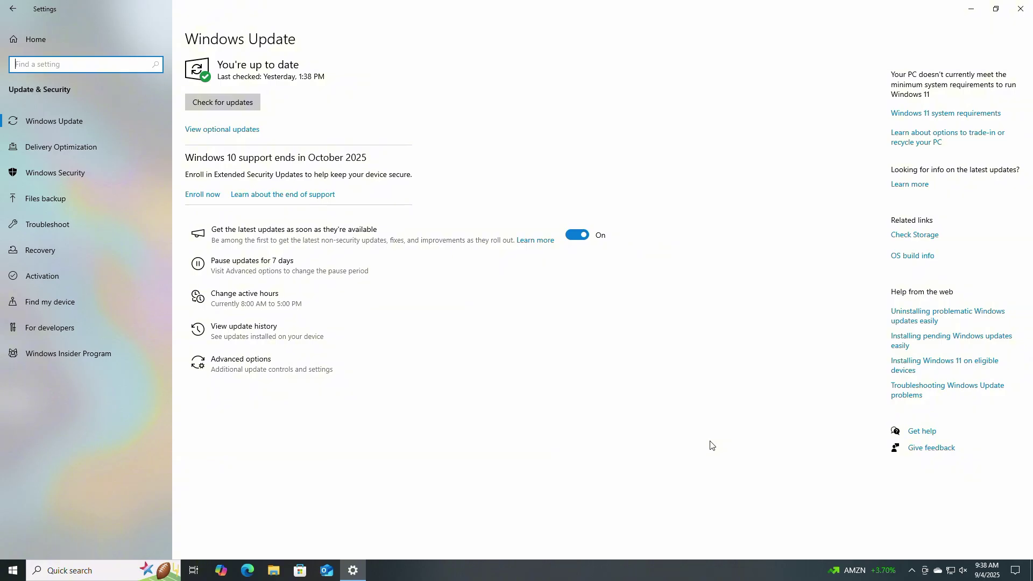
Start Extended Security Updates enrollment from the 'Windows 10 support ends in October 2025' notice
click(212, 198)
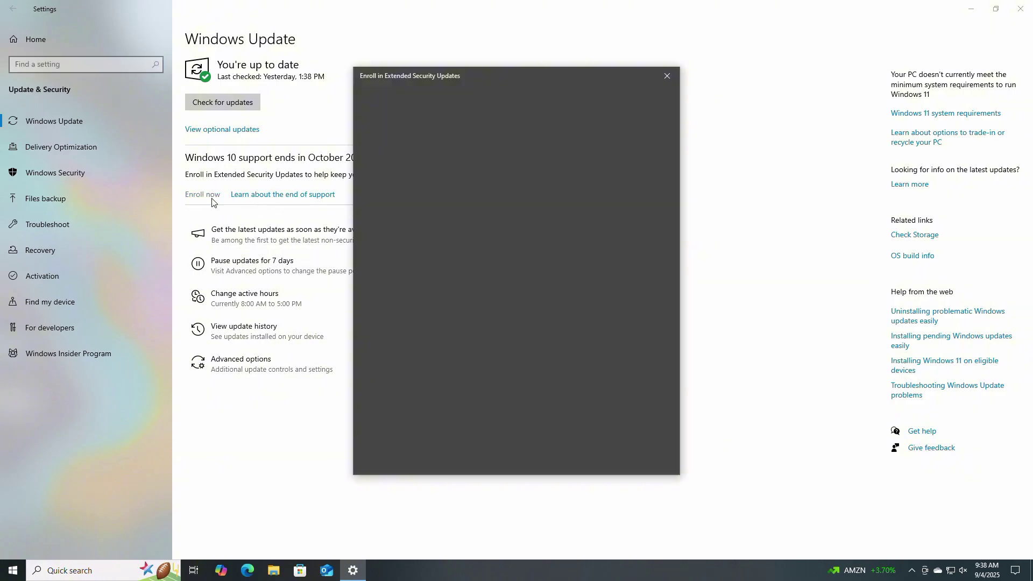